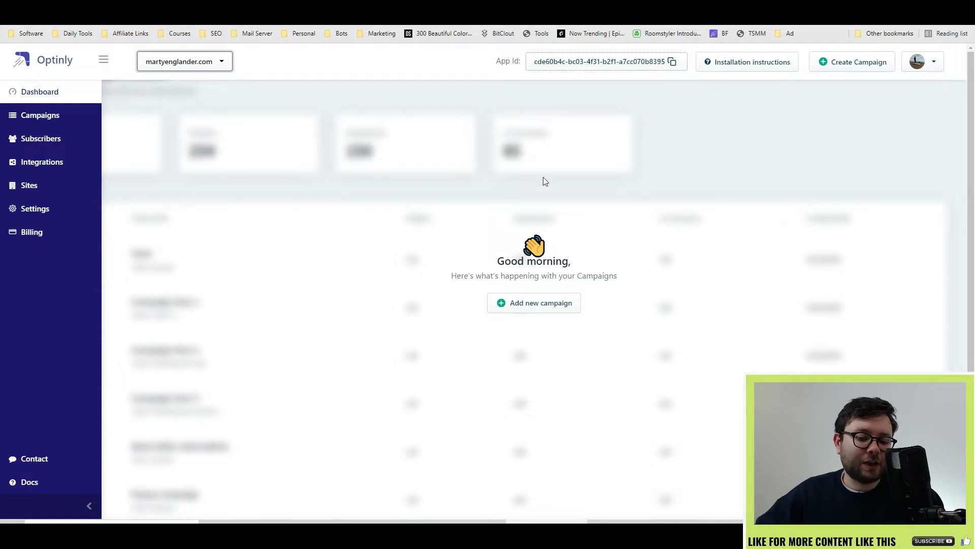
Create a new Coupon Popups campaign titled 'Offer One'
{"action": "left_click", "coordinate": [530, 305]}
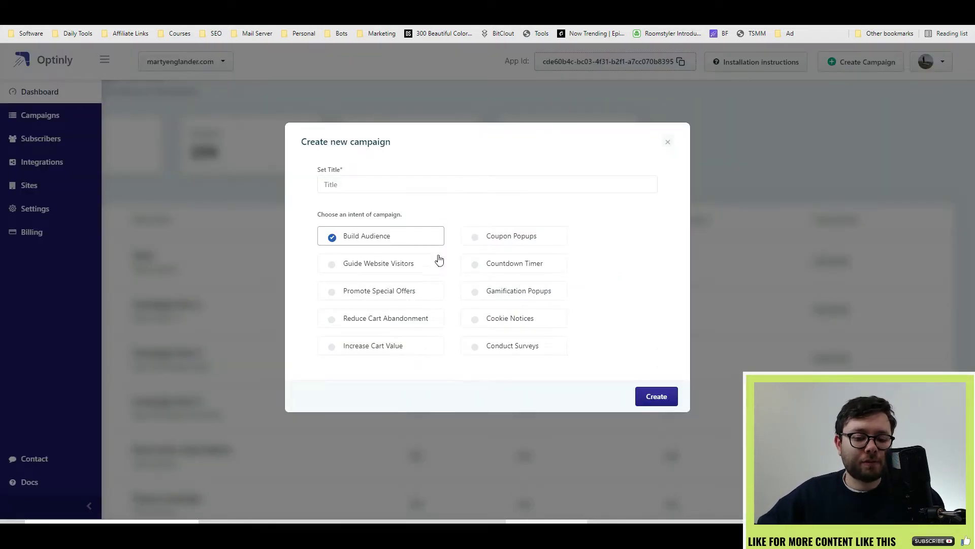
{"action": "left_click", "coordinate": [500, 236]}
{"action": "left_click", "coordinate": [391, 191]}
{"action": "type", "text": "Offer One"}
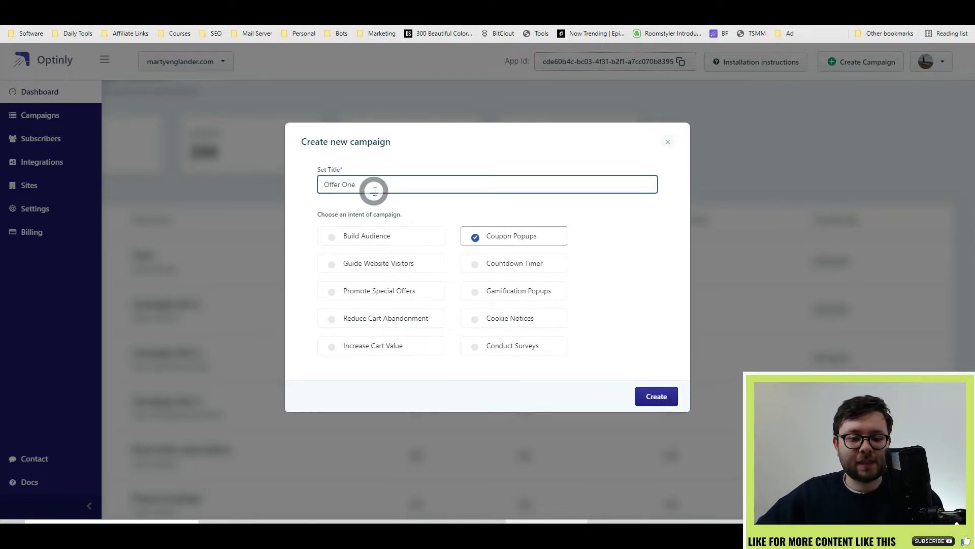
{"action": "key", "text": "Return"}
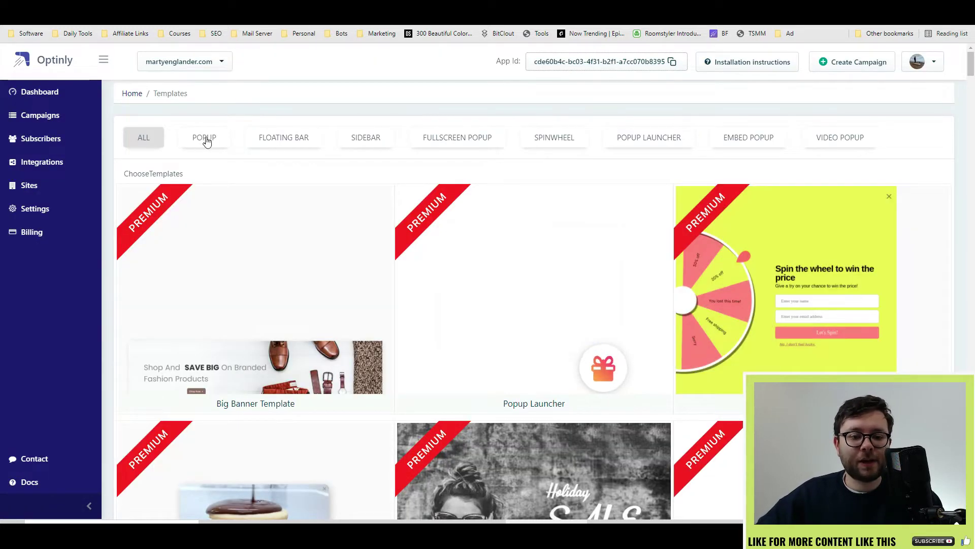
Filter templates to POPUP and choose the Decorator Mail Template
{"action": "left_click", "coordinate": [663, 145]}
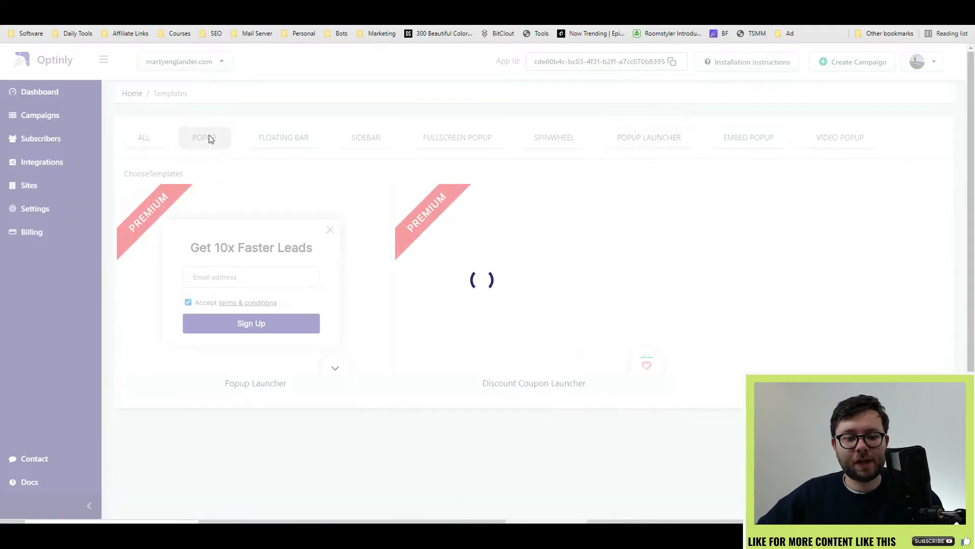
{"action": "left_click_drag", "start_coordinate": [971, 94], "coordinate": [971, 265]}
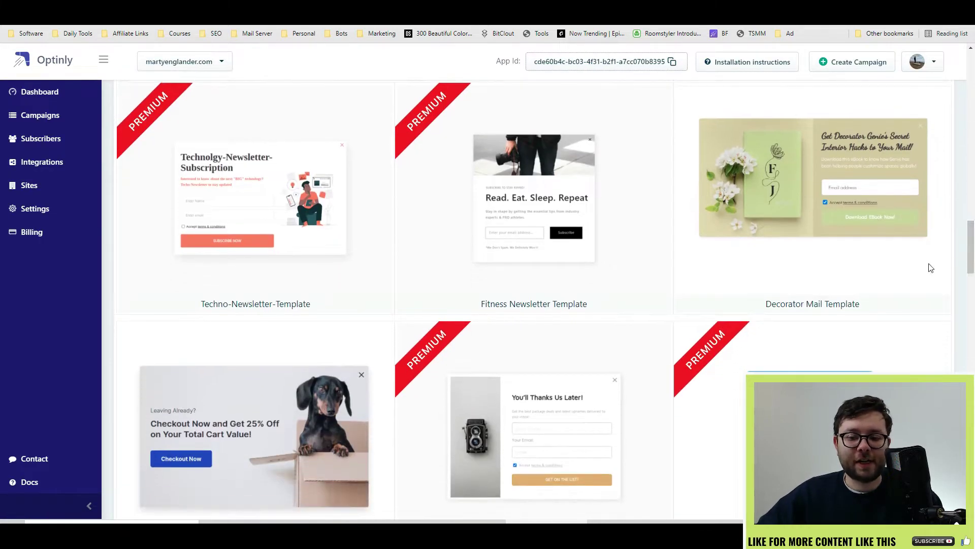
{"action": "left_click", "coordinate": [786, 305]}
Show the popup on page load after a 3-second delay
{"action": "scroll", "coordinate": [559, 237], "scroll_direction": "down", "scroll_amount": 3}
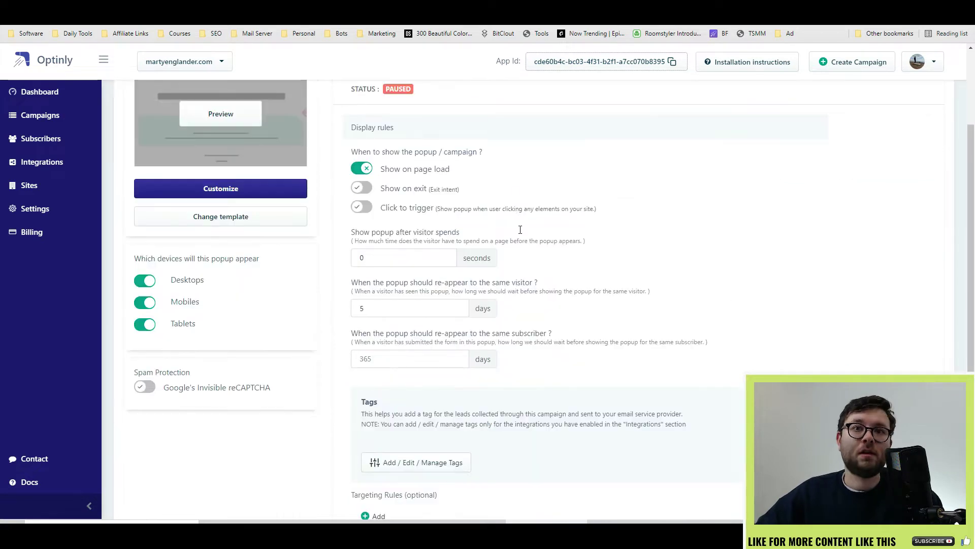
{"action": "scroll", "coordinate": [482, 251], "scroll_direction": "up", "scroll_amount": 2}
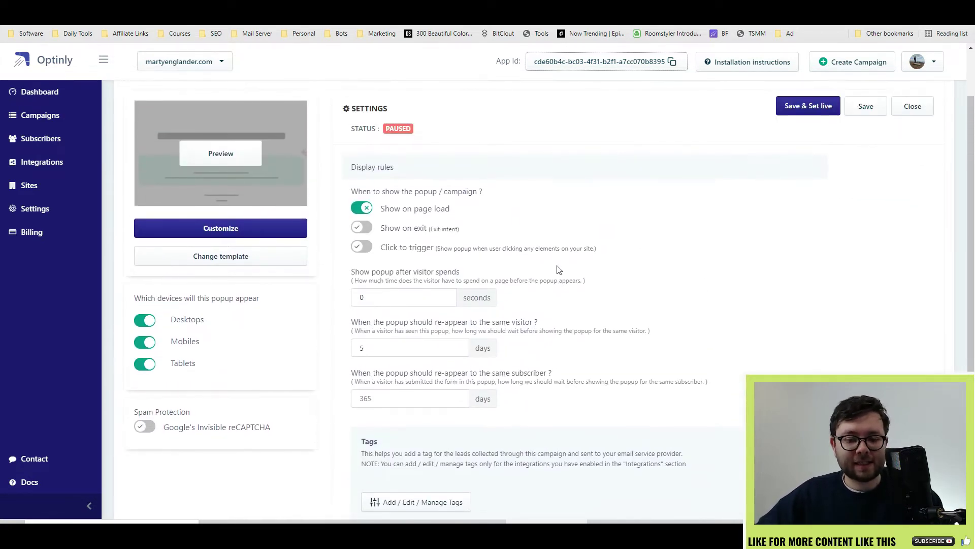
{"action": "left_click_drag", "start_coordinate": [402, 211], "coordinate": [453, 214]}
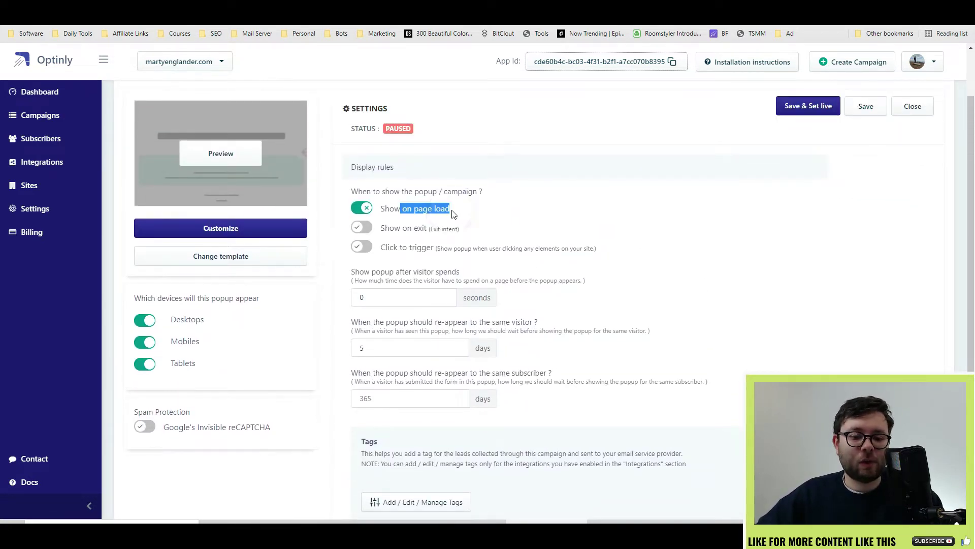
{"action": "left_click_drag", "start_coordinate": [380, 228], "coordinate": [418, 246]}
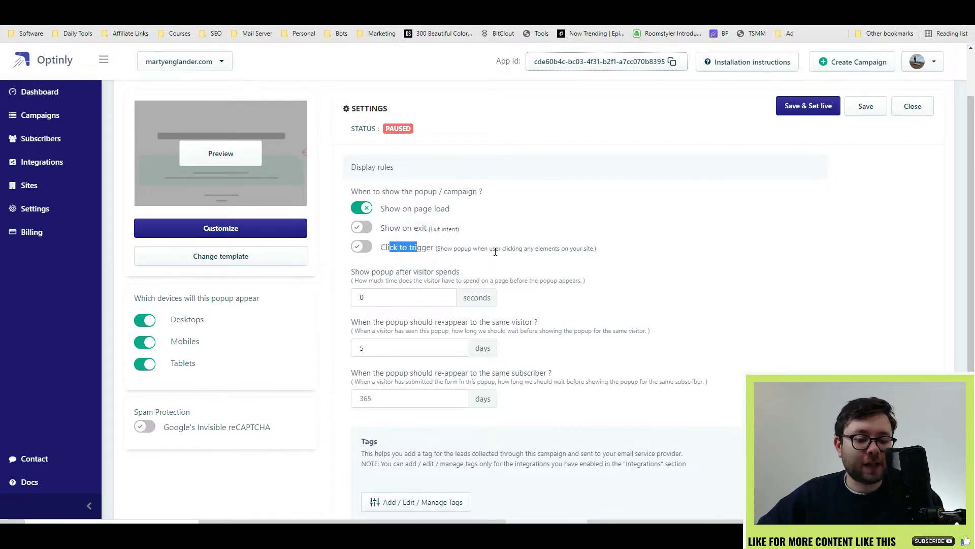
{"action": "scroll", "coordinate": [482, 248], "scroll_direction": "down", "scroll_amount": 1}
{"action": "left_click_drag", "start_coordinate": [362, 246], "coordinate": [314, 254]}
{"action": "left_click", "coordinate": [667, 256]}
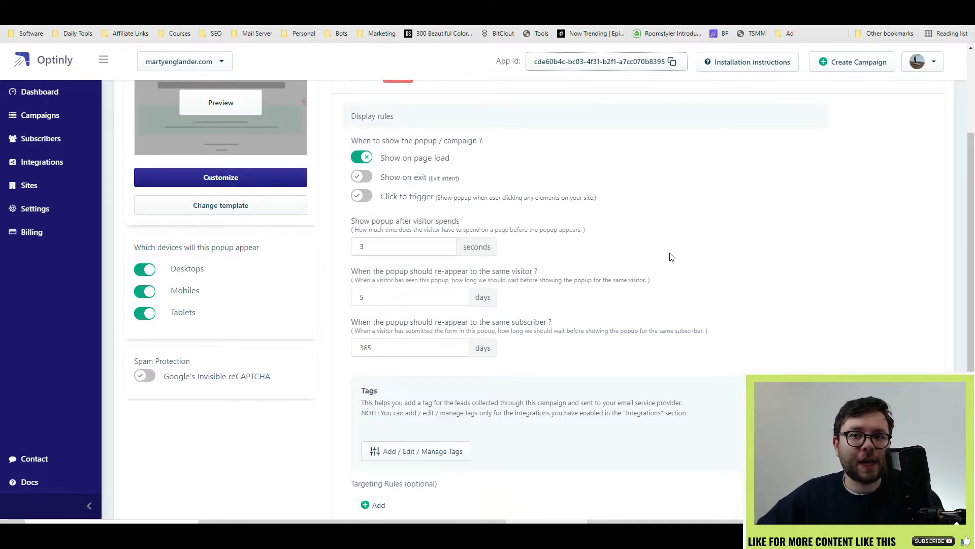
Set the visitor and subscriber re-appear waits both to 0 days
{"action": "scroll", "coordinate": [669, 256], "scroll_direction": "down", "scroll_amount": 1}
{"action": "double_click", "coordinate": [363, 246]}
{"action": "type", "text": "0"}
{"action": "left_click", "coordinate": [389, 243]}
{"action": "left_click", "coordinate": [439, 243]}
{"action": "left_click", "coordinate": [382, 246]}
{"action": "left_click", "coordinate": [383, 247]}
{"action": "left_click_drag", "start_coordinate": [372, 247], "coordinate": [313, 249]}
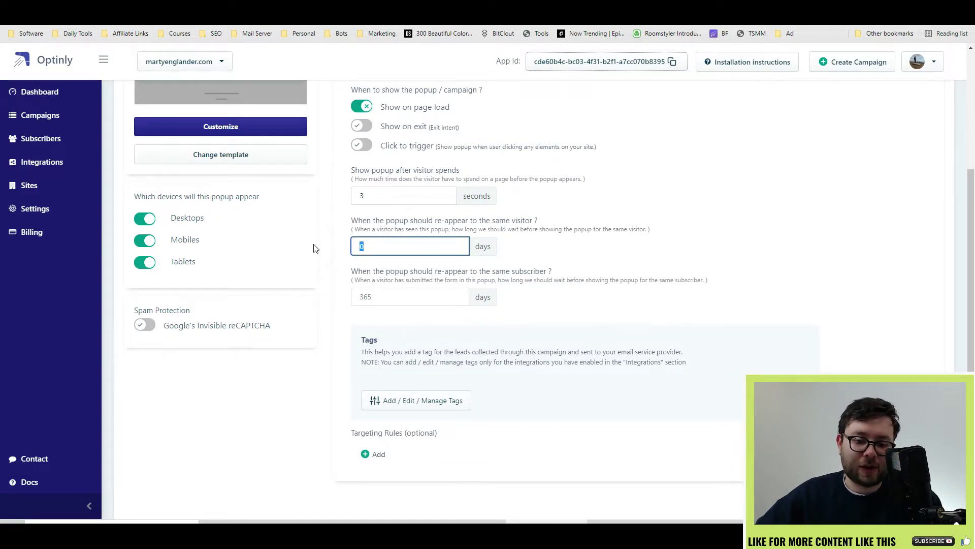
{"action": "left_click", "coordinate": [316, 249]}
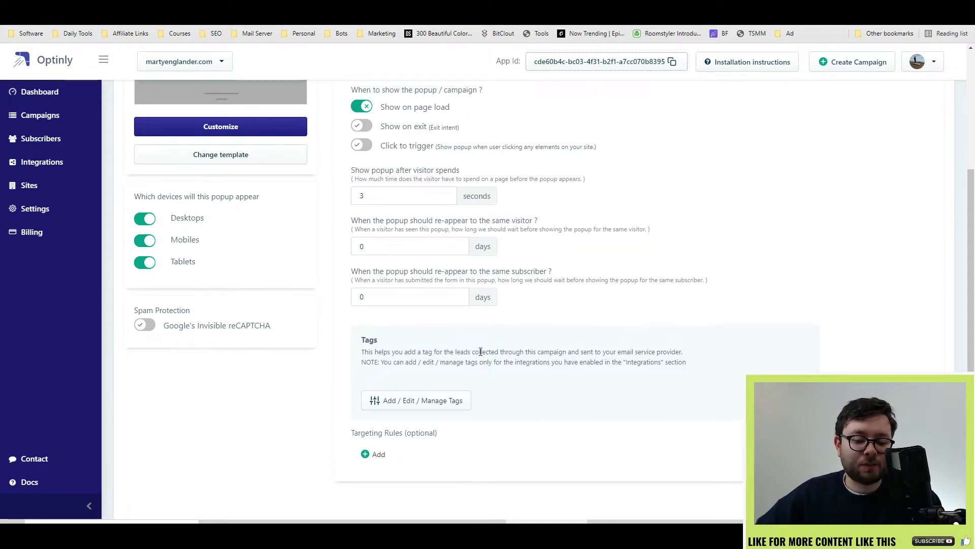
Add a targeting rule with Match type All that checks a Cookie name Equals
{"action": "left_click", "coordinate": [389, 457]}
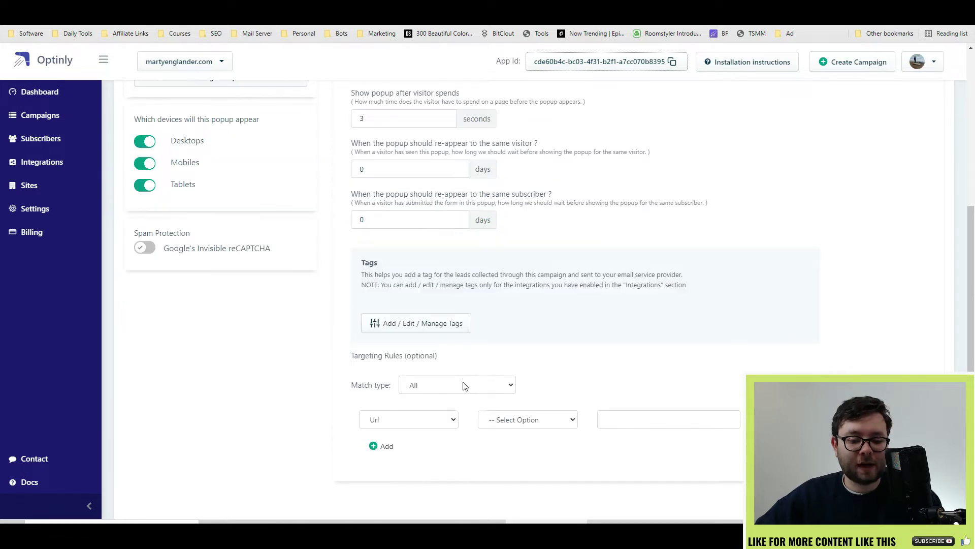
{"action": "left_click", "coordinate": [508, 387]}
{"action": "left_click", "coordinate": [413, 409]}
{"action": "left_click", "coordinate": [539, 421]}
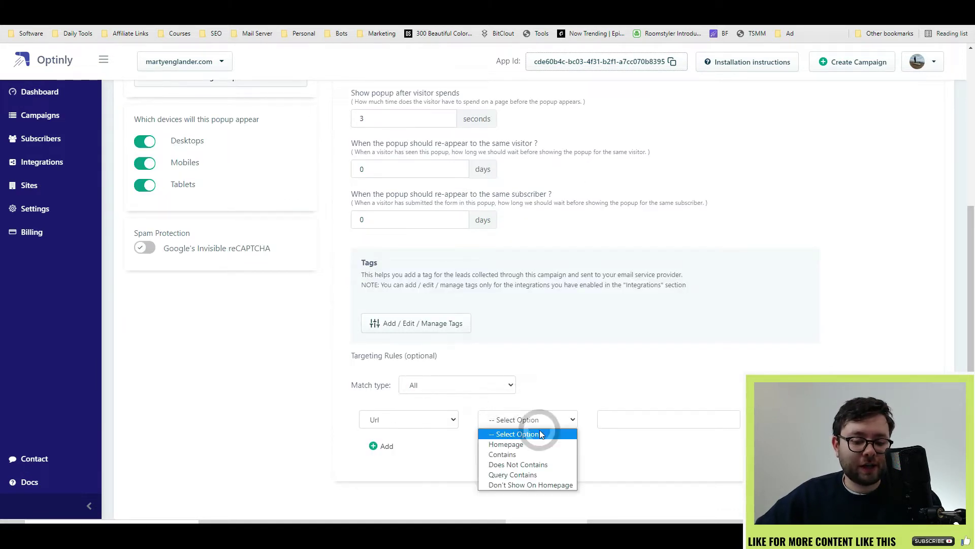
{"action": "left_click", "coordinate": [384, 417]}
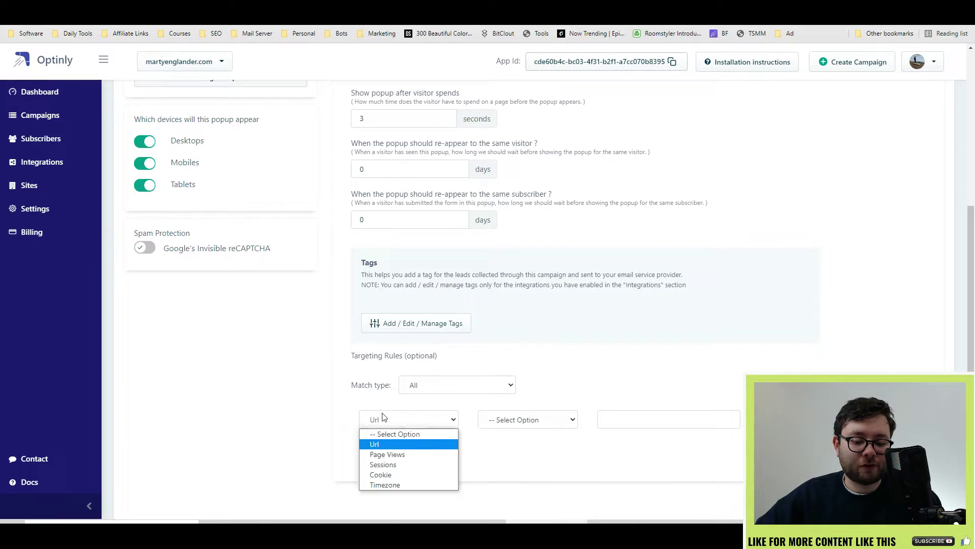
{"action": "left_click", "coordinate": [385, 474]}
{"action": "left_click", "coordinate": [561, 428]}
{"action": "left_click", "coordinate": [552, 453]}
{"action": "left_click", "coordinate": [695, 429]}
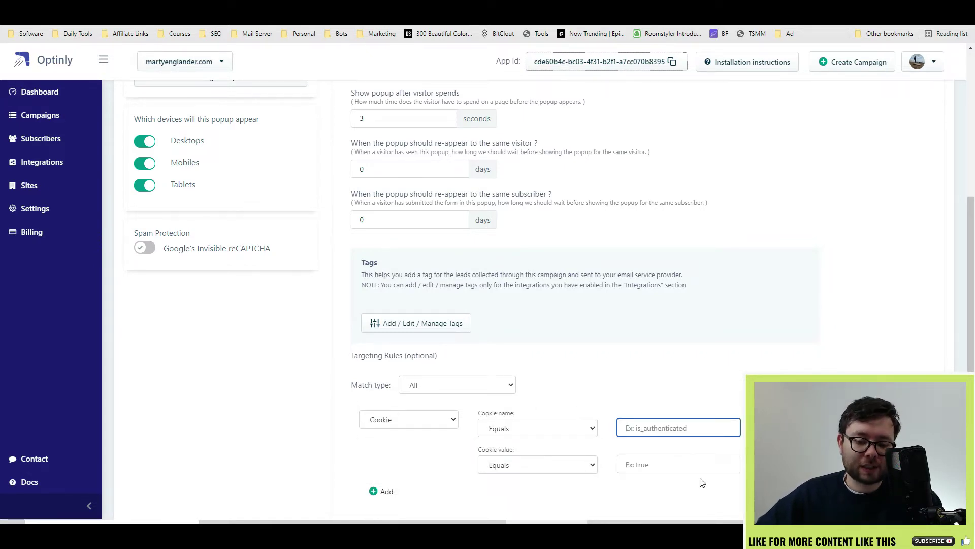
Add a second targeting rule row and review the desktop, mobile and tablet visibility options
{"action": "scroll", "coordinate": [394, 461], "scroll_direction": "down", "scroll_amount": 1}
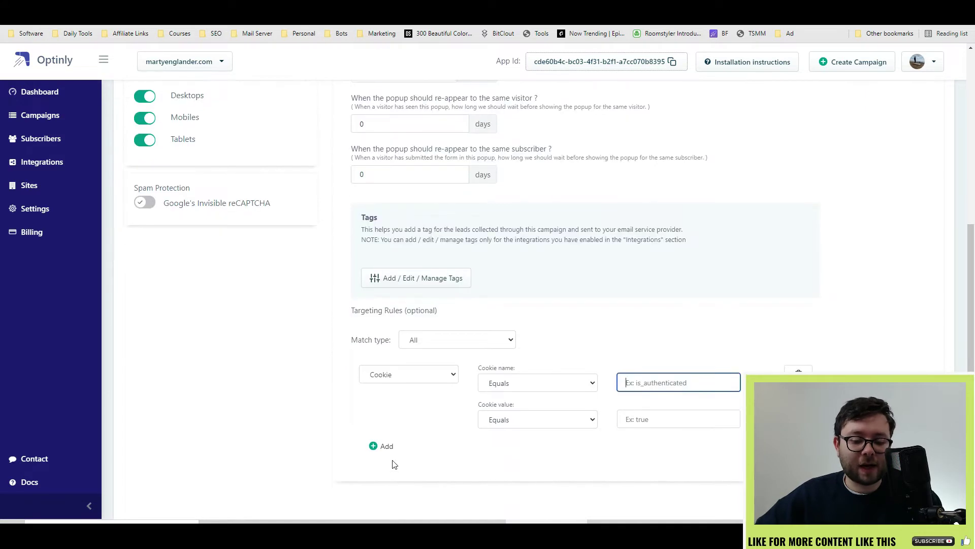
{"action": "left_click", "coordinate": [381, 490]}
{"action": "scroll", "coordinate": [161, 353], "scroll_direction": "up", "scroll_amount": 6}
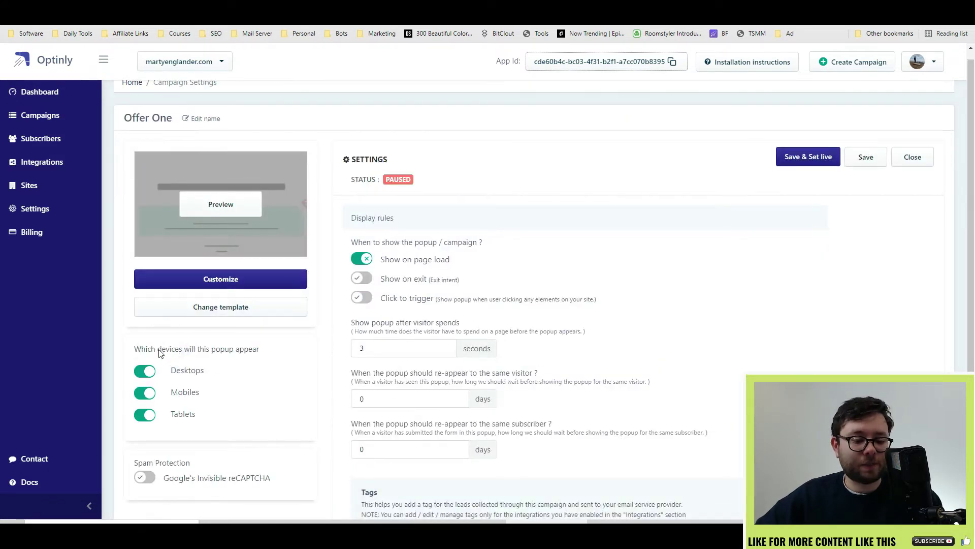
{"action": "left_click_drag", "start_coordinate": [179, 355], "coordinate": [152, 350]}
{"action": "left_click", "coordinate": [173, 355]}
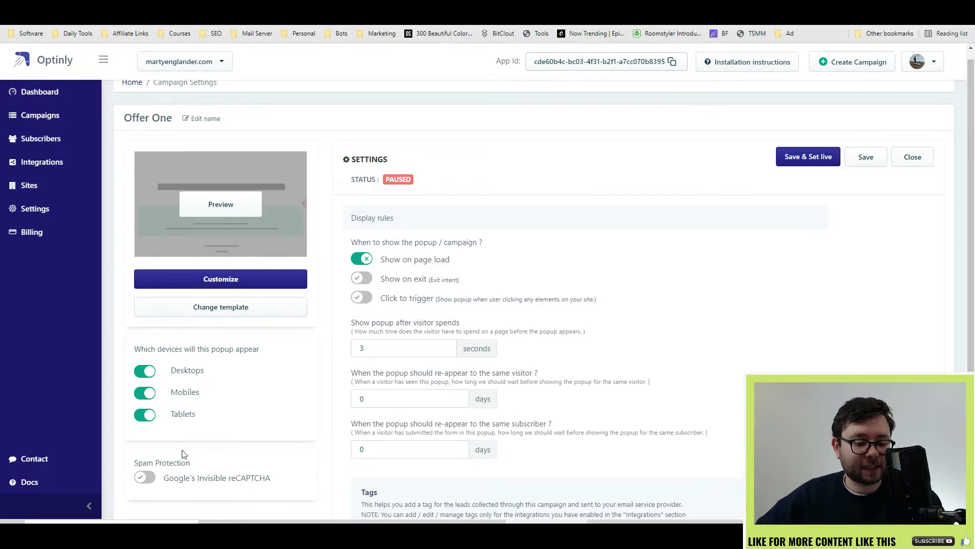
{"action": "scroll", "coordinate": [189, 429], "scroll_direction": "down", "scroll_amount": 2}
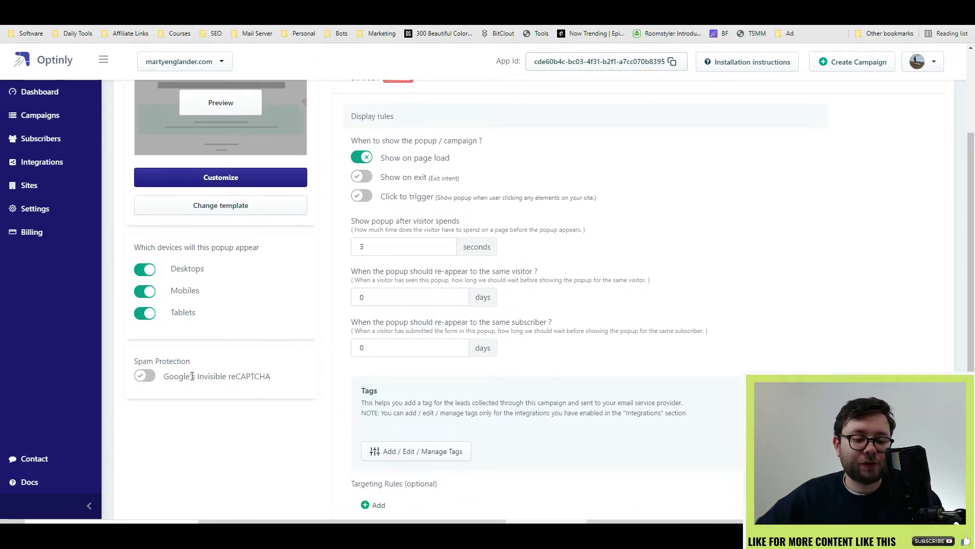
{"action": "scroll", "coordinate": [182, 379], "scroll_direction": "up", "scroll_amount": 2}
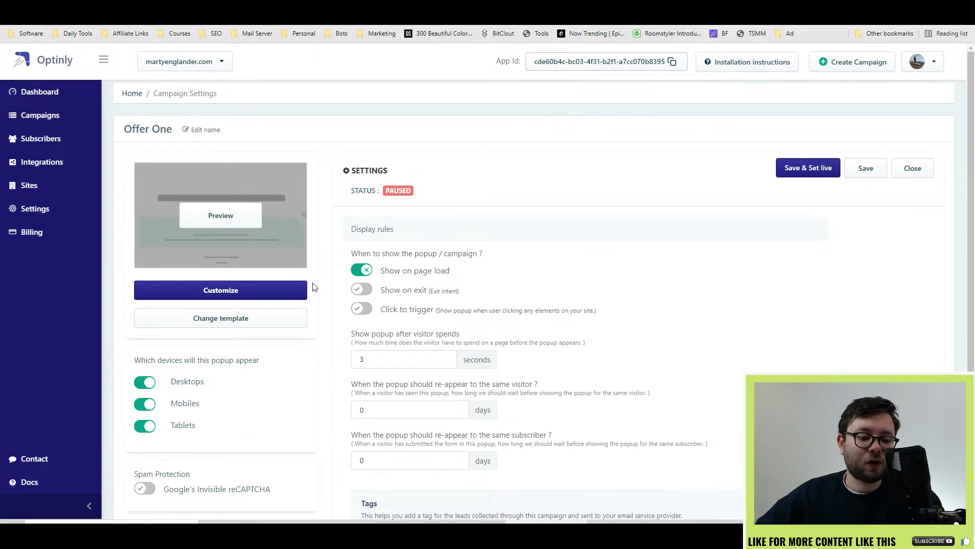
In the popup design editor, review the title, description and email field text
{"action": "left_click", "coordinate": [230, 290]}
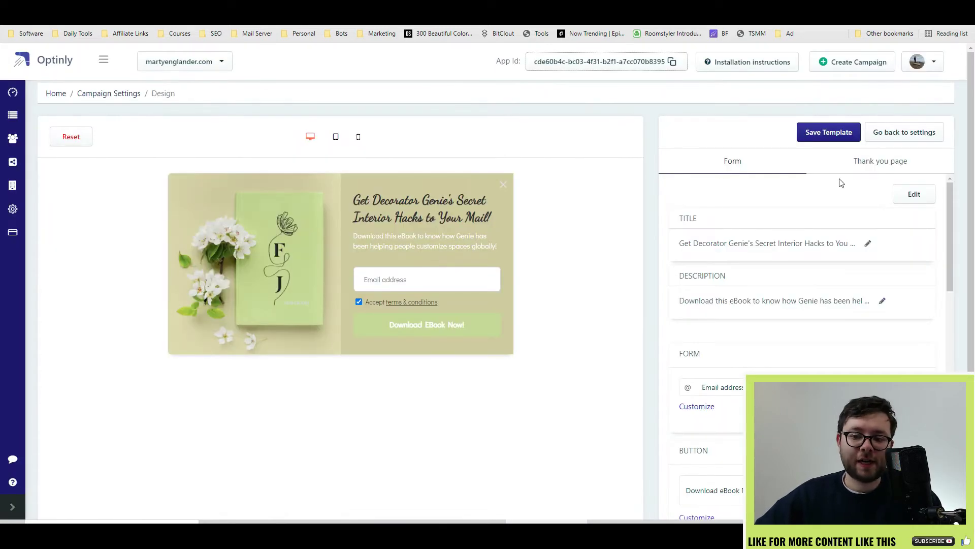
{"action": "scroll", "coordinate": [859, 264], "scroll_direction": "down", "scroll_amount": 1}
{"action": "scroll", "coordinate": [810, 220], "scroll_direction": "up", "scroll_amount": 1}
{"action": "scroll", "coordinate": [851, 302], "scroll_direction": "down", "scroll_amount": 1}
{"action": "scroll", "coordinate": [752, 237], "scroll_direction": "up", "scroll_amount": 1}
{"action": "left_click", "coordinate": [868, 243]}
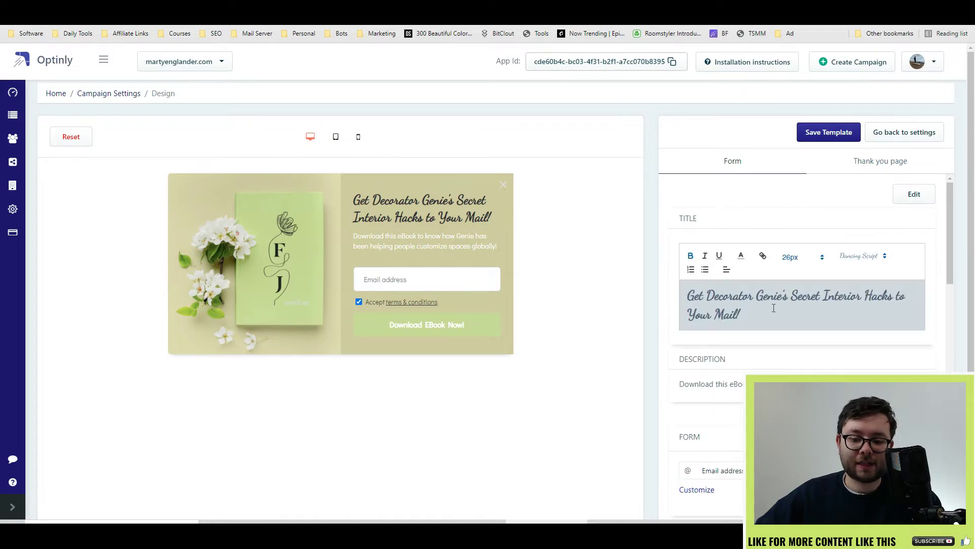
{"action": "left_click", "coordinate": [882, 382]}
{"action": "scroll", "coordinate": [729, 283], "scroll_direction": "down", "scroll_amount": 5}
{"action": "double_click", "coordinate": [729, 284]}
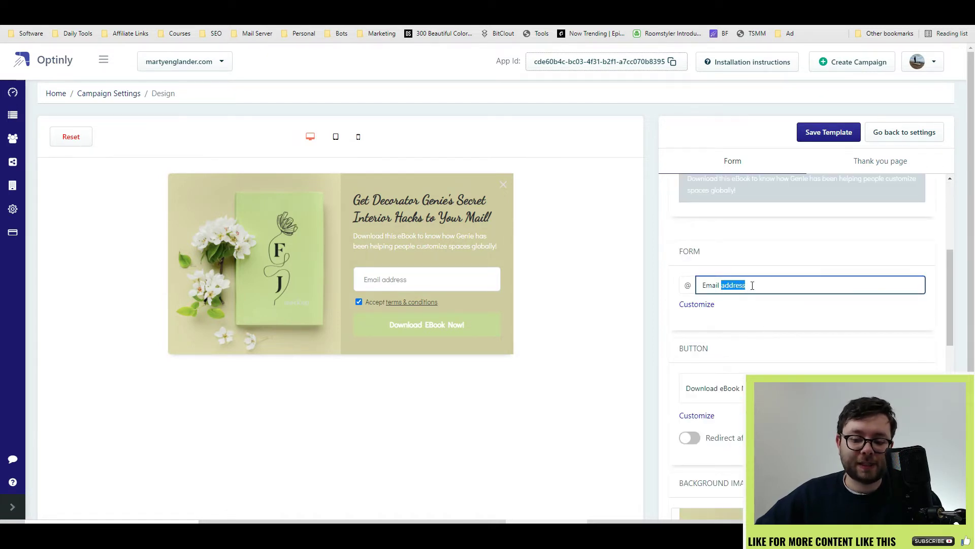
{"action": "scroll", "coordinate": [744, 323], "scroll_direction": "down", "scroll_amount": 2}
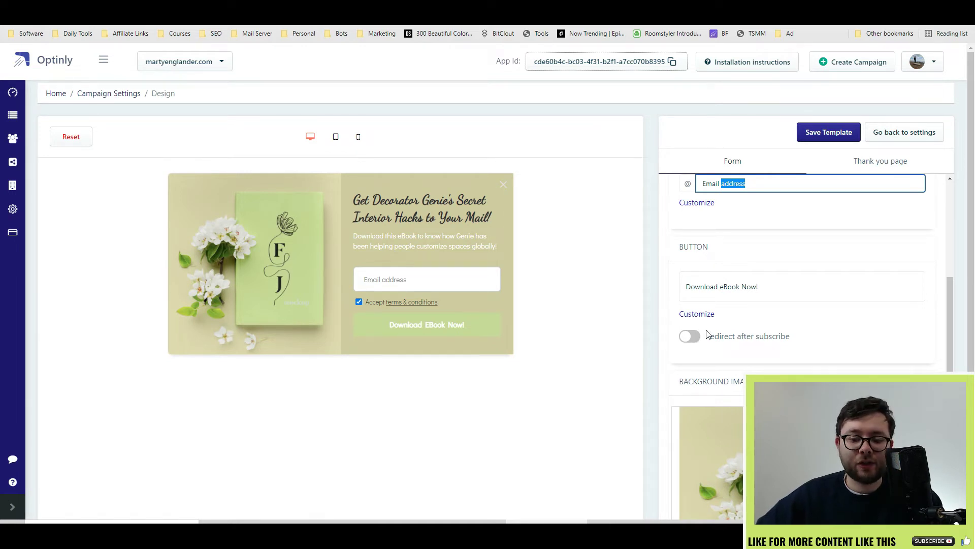
Turn on redirect after subscribe and preview the thank-you view on mobile and tablet
{"action": "left_click", "coordinate": [694, 337]}
{"action": "left_click", "coordinate": [725, 364]}
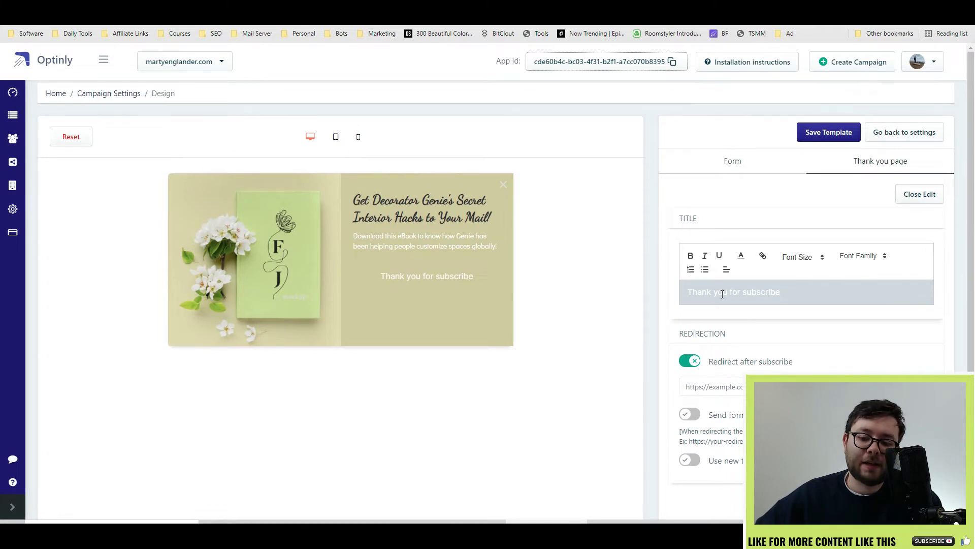
{"action": "scroll", "coordinate": [948, 351], "scroll_direction": "down", "scroll_amount": 1}
{"action": "scroll", "coordinate": [366, 152], "scroll_direction": "up", "scroll_amount": 1}
{"action": "left_click", "coordinate": [359, 137]}
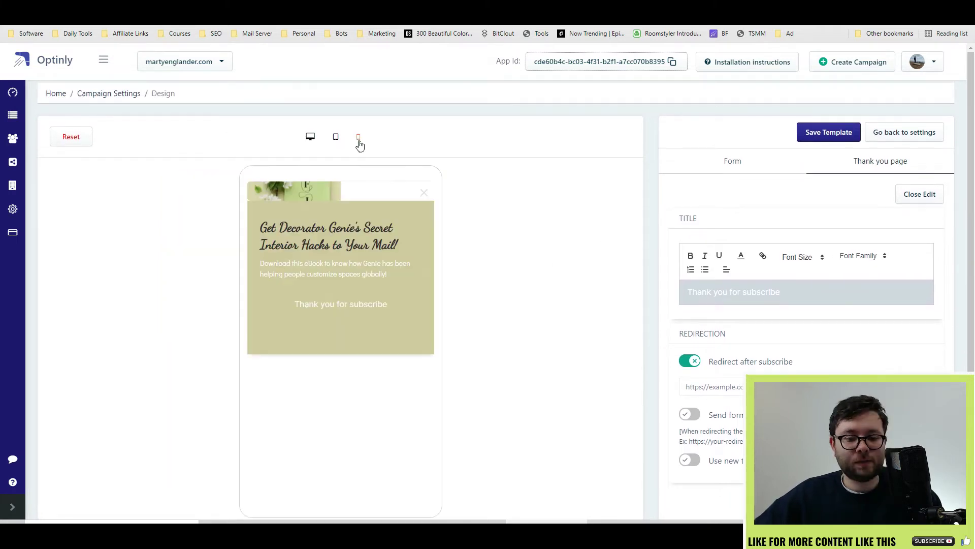
{"action": "left_click", "coordinate": [336, 140]}
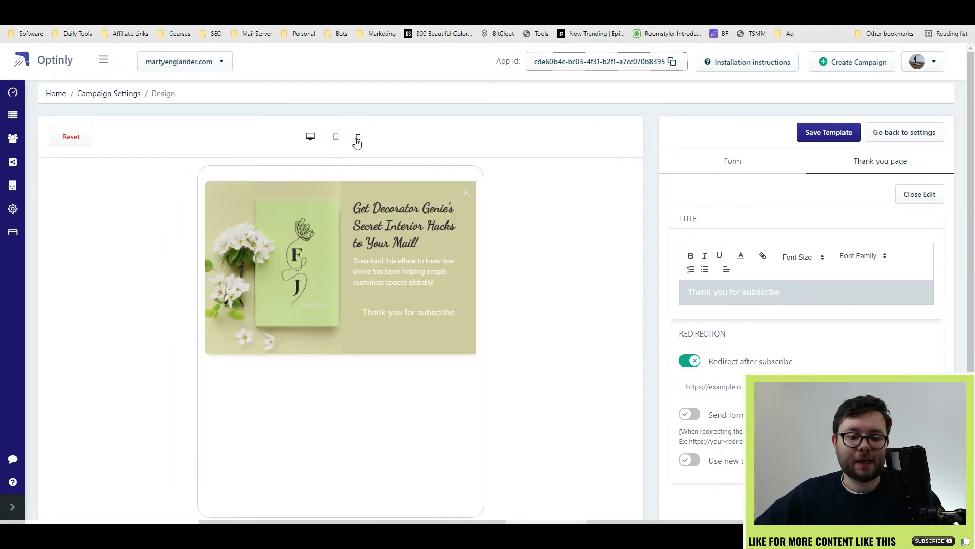
{"action": "left_click", "coordinate": [358, 138]}
Save the popup template and set Offer One live
{"action": "left_click", "coordinate": [846, 141]}
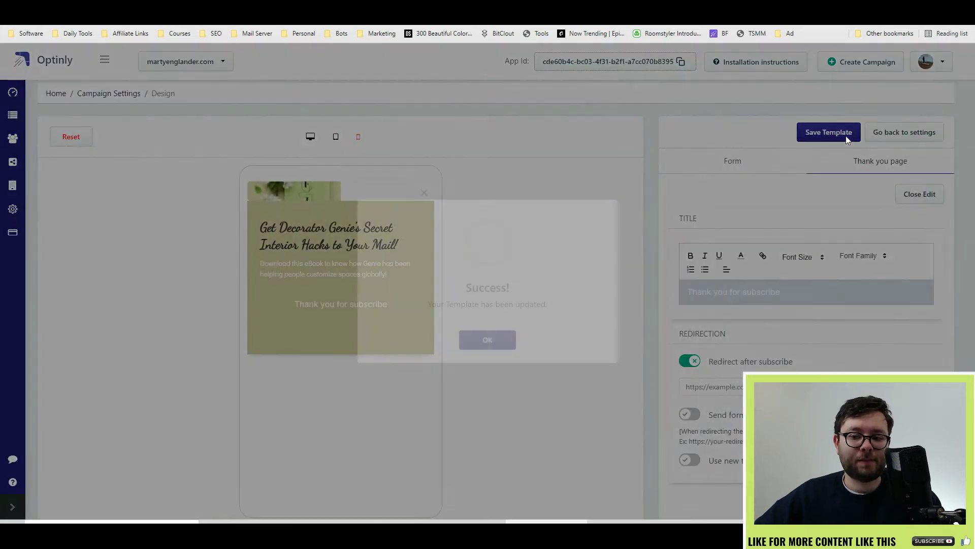
{"action": "scroll", "coordinate": [557, 273], "scroll_direction": "up", "scroll_amount": 1}
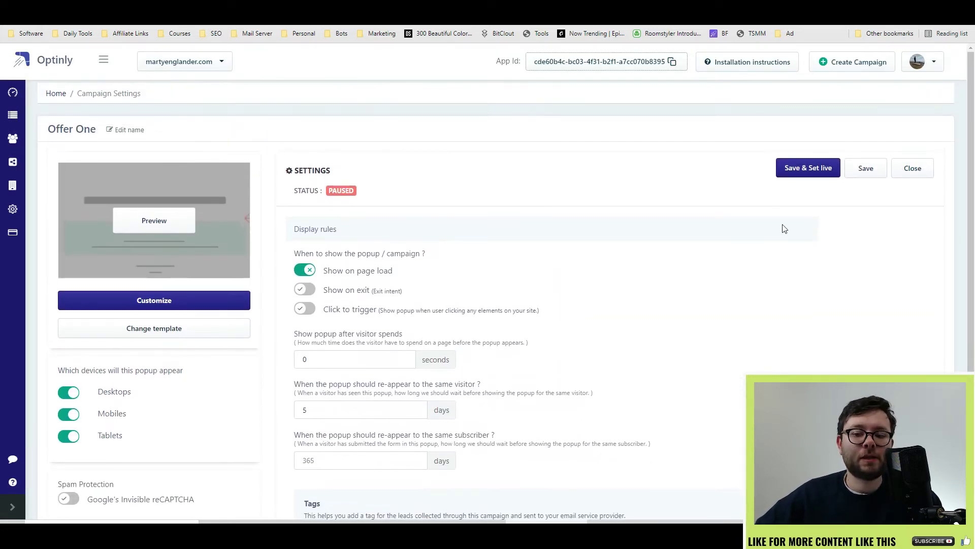
{"action": "left_click", "coordinate": [809, 169]}
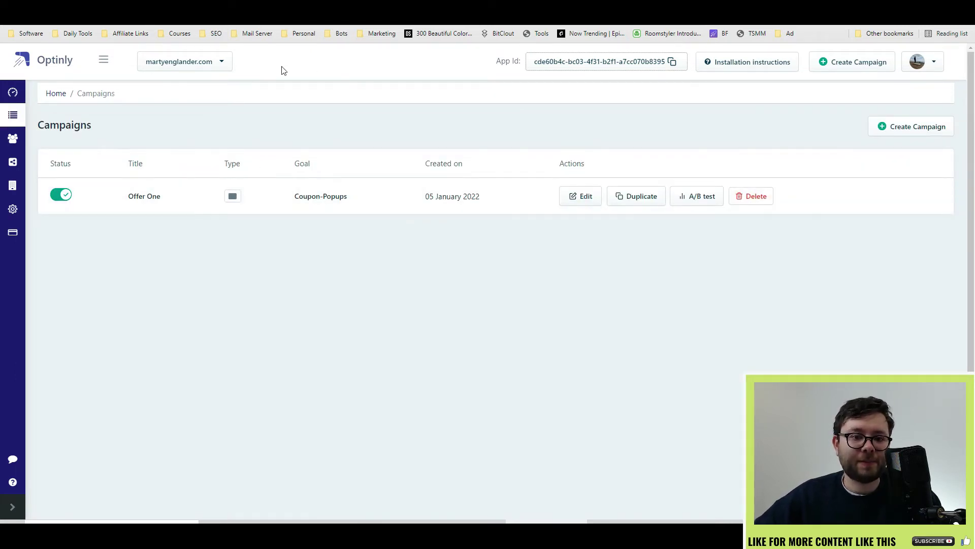
Reload martyenglander.com and submit a sample test email through the Download EBook Now popup
{"action": "left_click", "coordinate": [300, 15]}
{"action": "key", "text": "alt+Tab"}
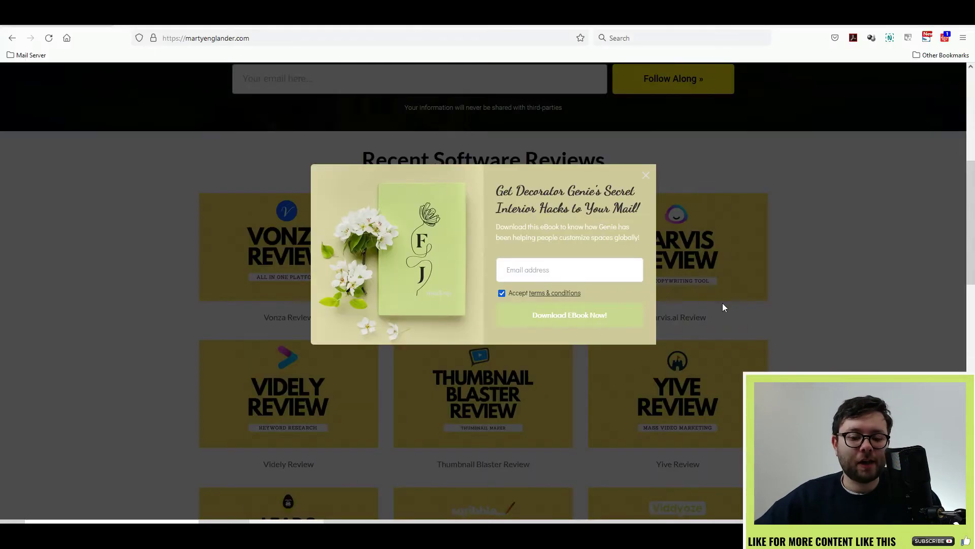
{"action": "left_click", "coordinate": [546, 270]}
{"action": "left_click", "coordinate": [567, 317]}
{"action": "key", "text": "alt+Tab"}
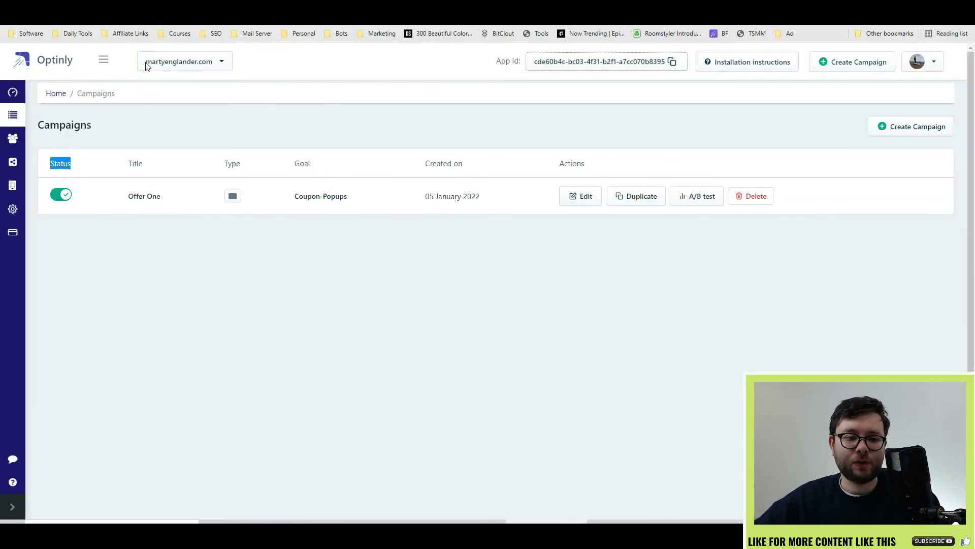
{"action": "left_click", "coordinate": [43, 24]}
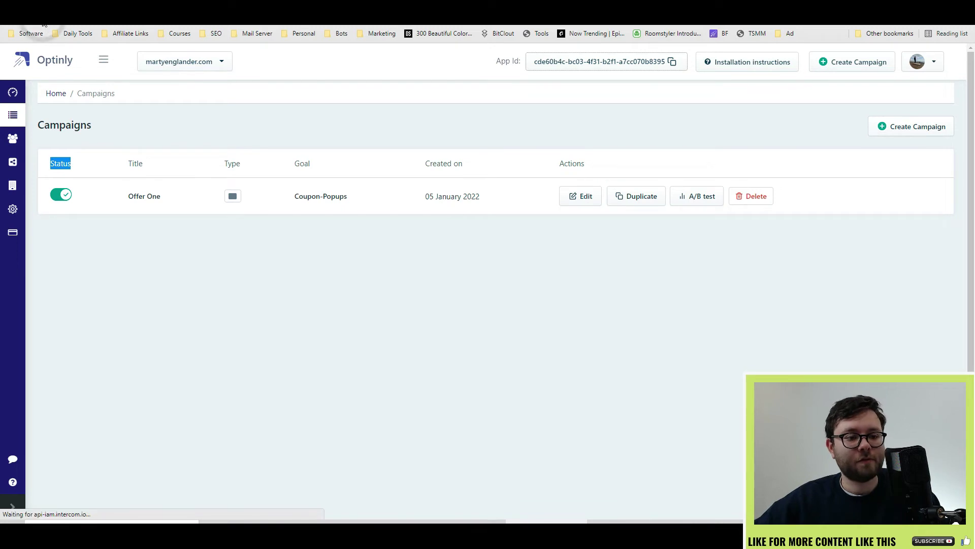
{"action": "left_click", "coordinate": [35, 136]}
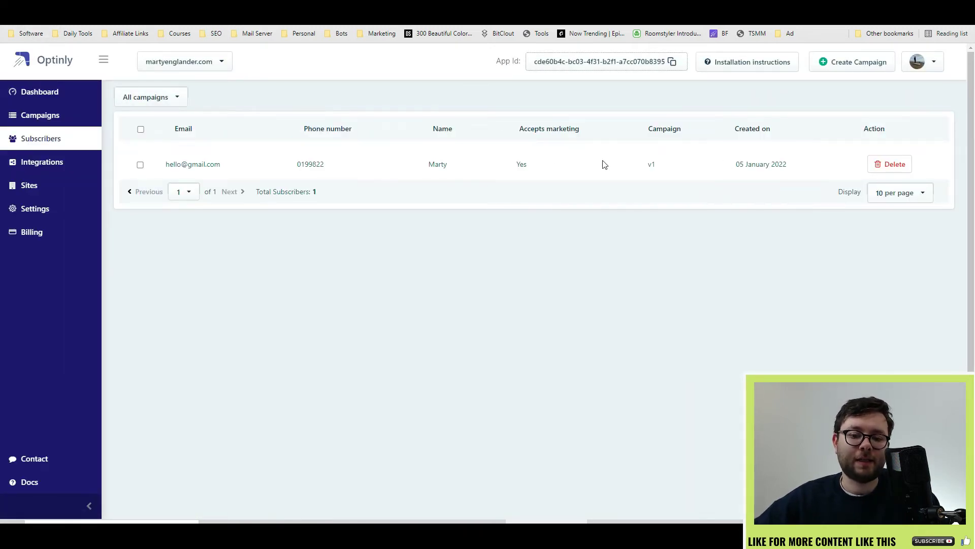
{"action": "key", "text": "alt+Left"}
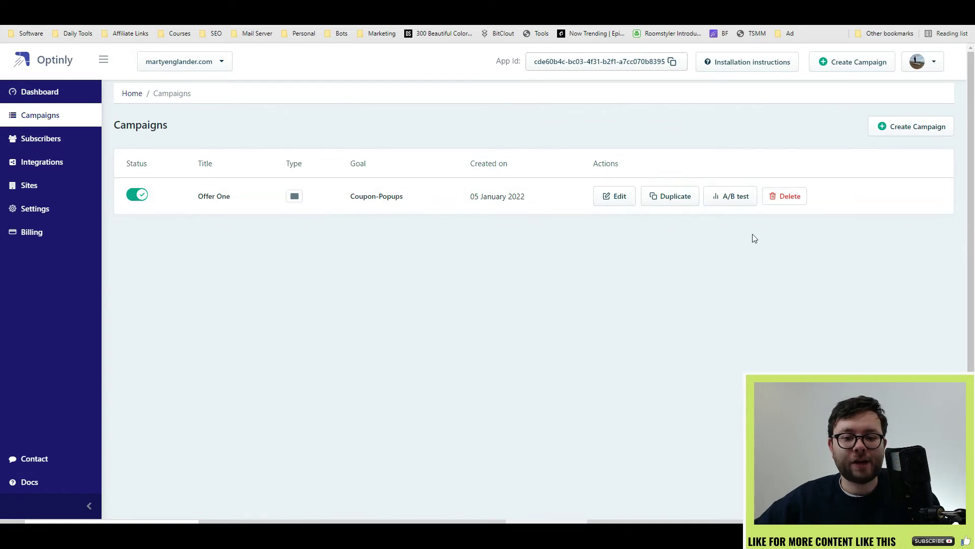
Create an A/B test variant of Offer One titled 'A' and save it
{"action": "left_click", "coordinate": [724, 199]}
{"action": "left_click", "coordinate": [413, 266]}
{"action": "type", "text": "A"}
{"action": "left_click", "coordinate": [584, 315]}
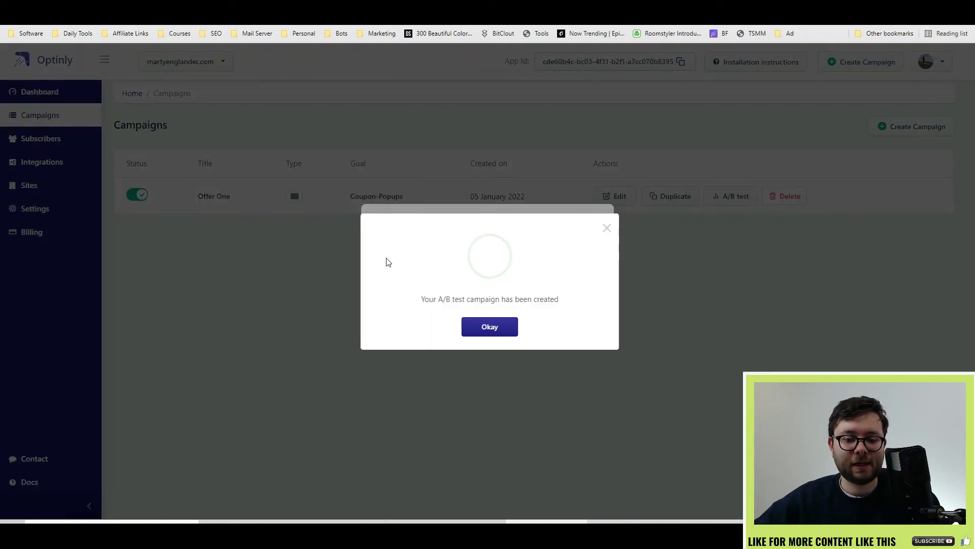
{"action": "left_click", "coordinate": [447, 328]}
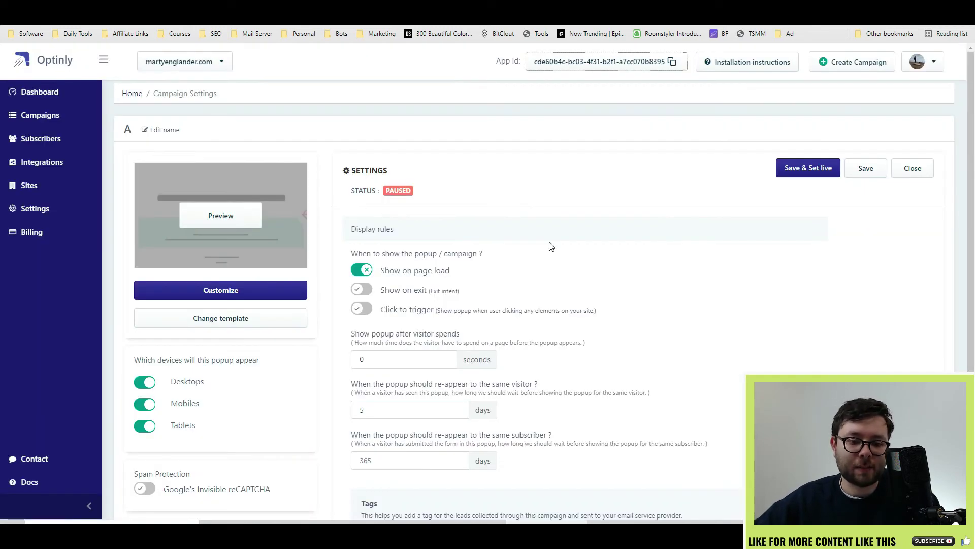
{"action": "left_click", "coordinate": [859, 171]}
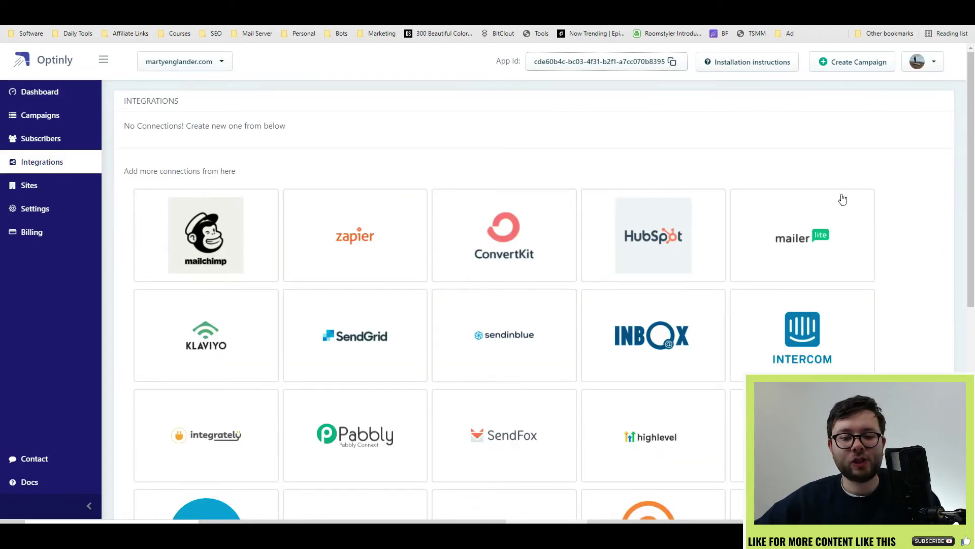
Scroll through the integration tiles, then go to the Sites list
{"action": "scroll", "coordinate": [871, 208], "scroll_direction": "down", "scroll_amount": 3}
{"action": "scroll", "coordinate": [876, 242], "scroll_direction": "down", "scroll_amount": 4}
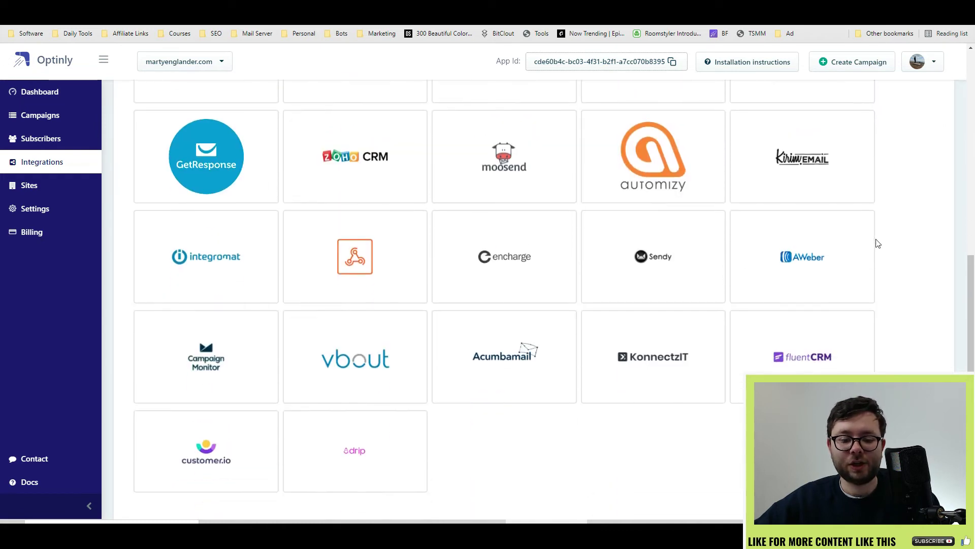
{"action": "scroll", "coordinate": [891, 326], "scroll_direction": "up", "scroll_amount": 6}
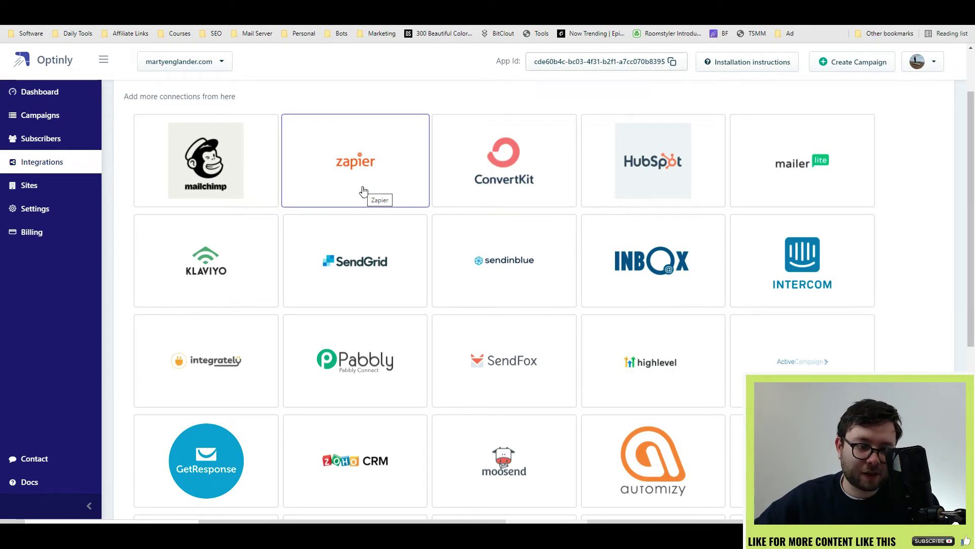
{"action": "left_click", "coordinate": [29, 184]}
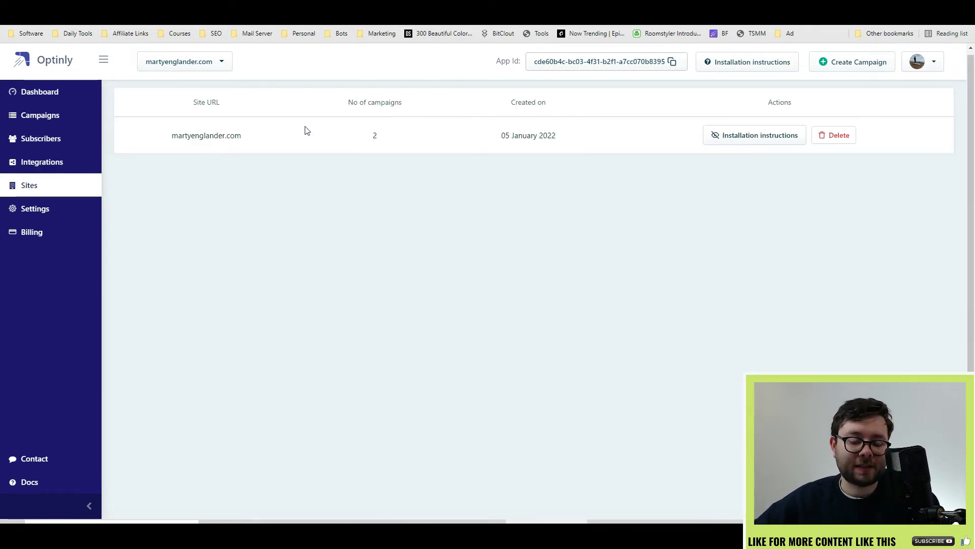
Show martyenglander.com's installation embed code and its WordPress install option
{"action": "left_click", "coordinate": [724, 136]}
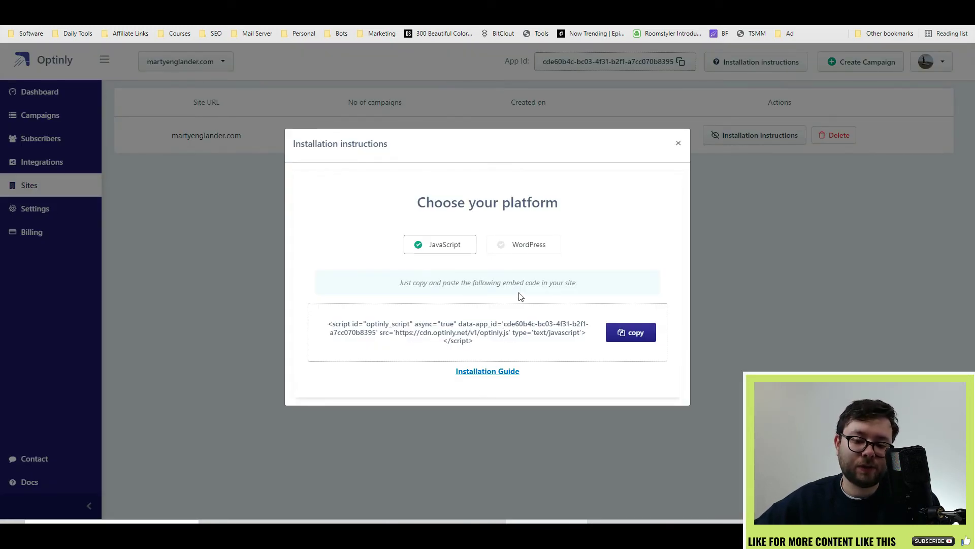
{"action": "left_click", "coordinate": [521, 247]}
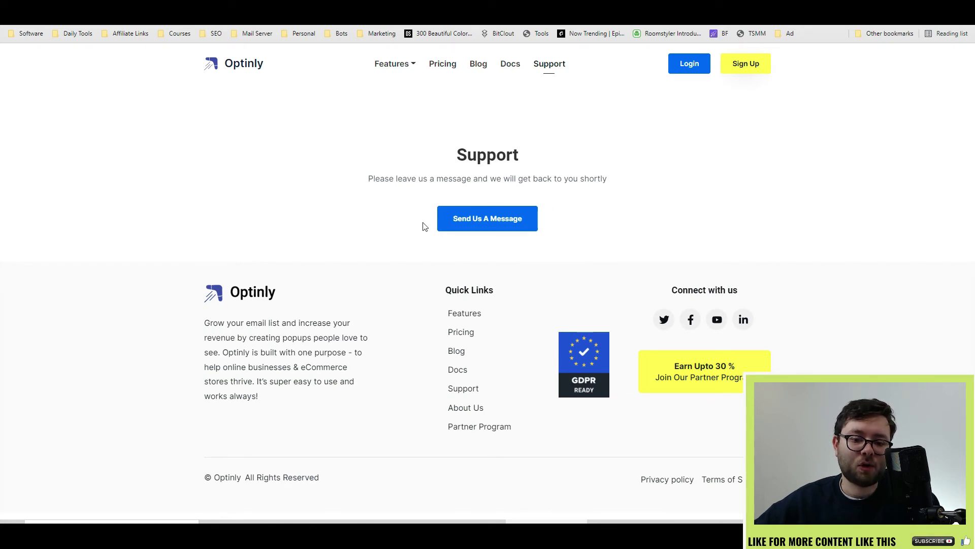
Start a support chat, then open the Knowledge Base and scroll its article sidebar
{"action": "left_click", "coordinate": [486, 219]}
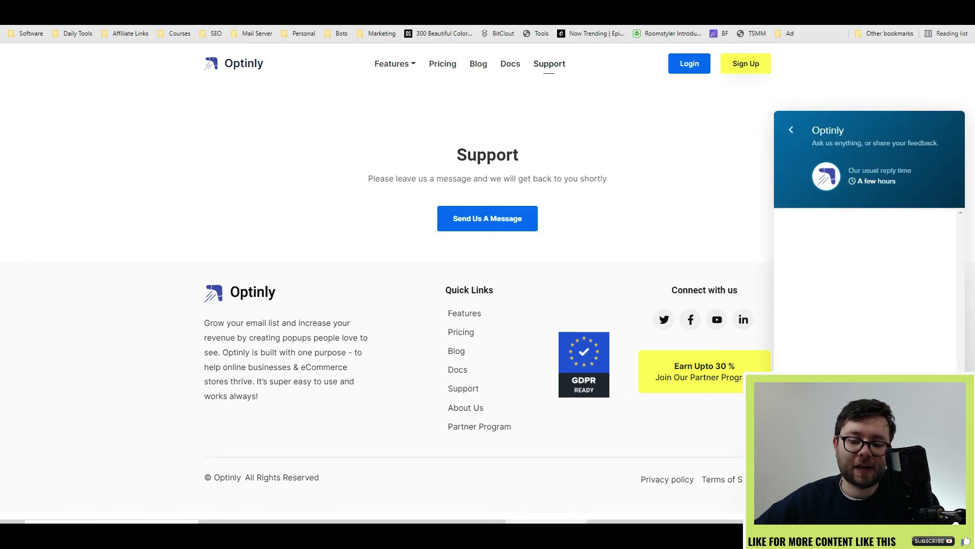
{"action": "left_click", "coordinate": [716, 365]}
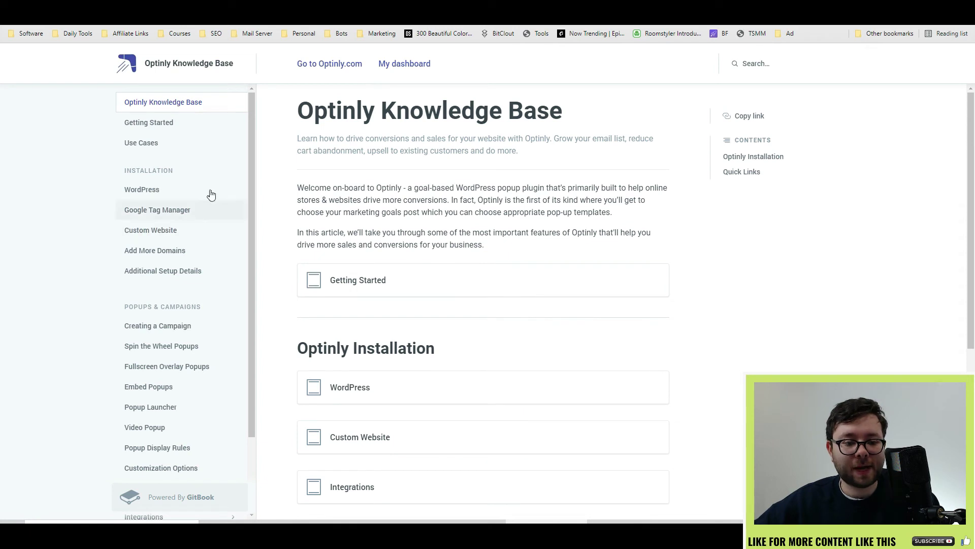
{"action": "scroll", "coordinate": [189, 219], "scroll_direction": "down", "scroll_amount": 1}
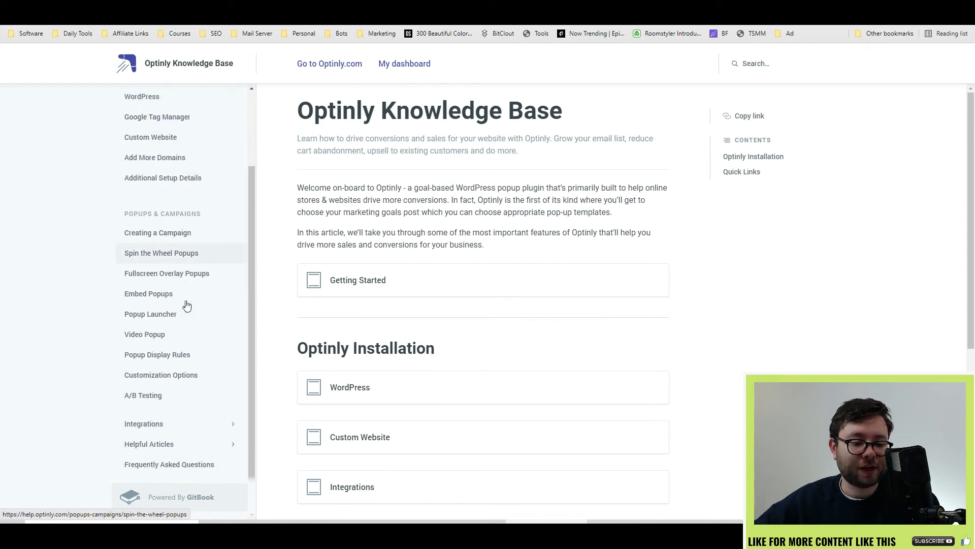
{"action": "right_click", "coordinate": [187, 304]}
{"action": "left_click", "coordinate": [196, 207]}
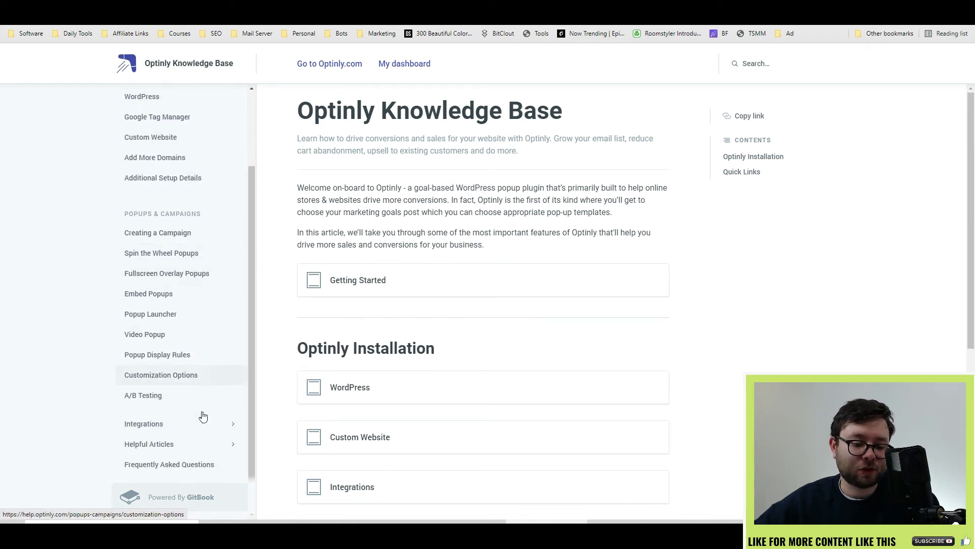